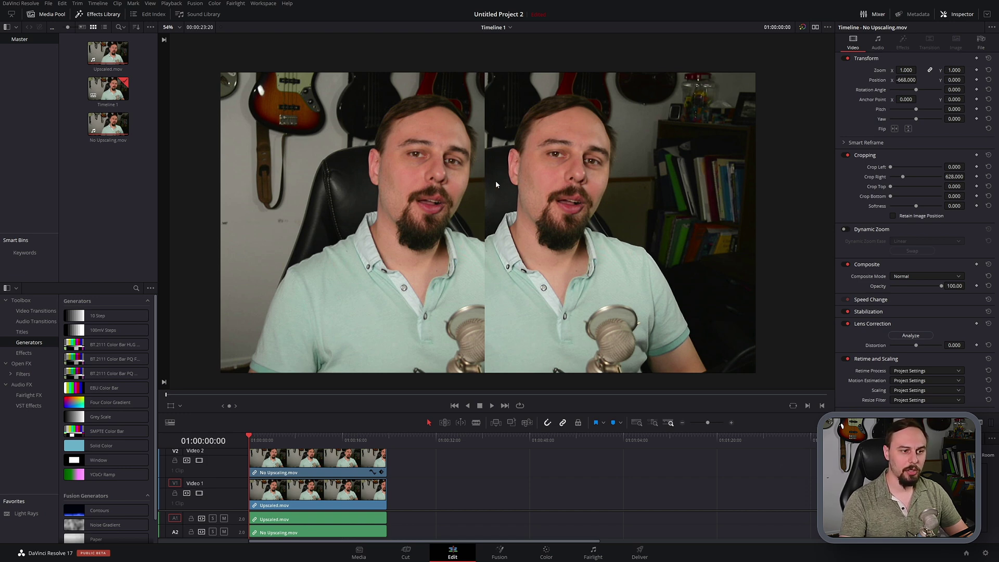
Zoom the viewer in and pan across the forehead, ear and shirt with microphone to compare detail
scroll(496, 181, up, 5)
scroll(496, 184, up, 4)
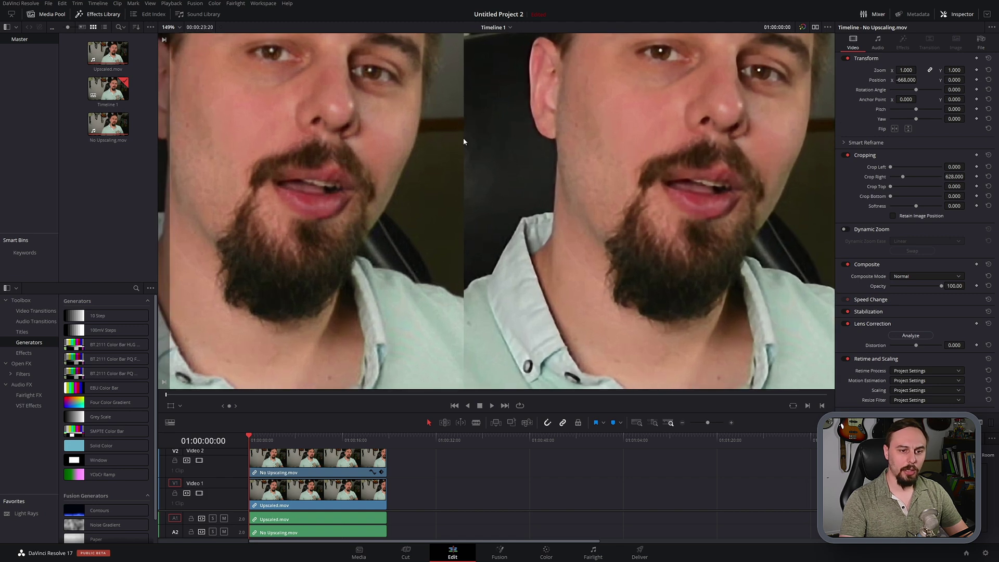
drag(463, 137, 464, 233)
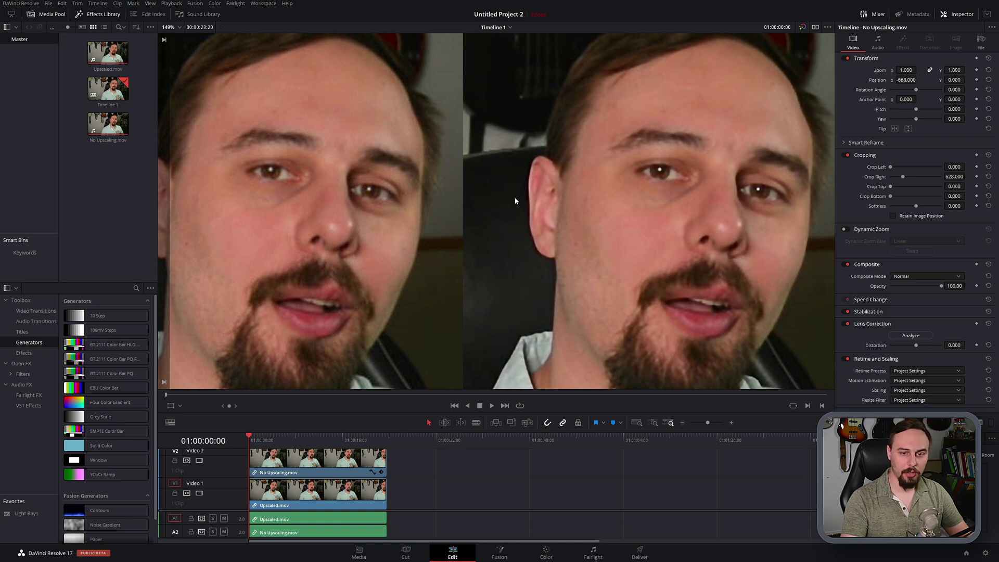
scroll(565, 186, up, 3)
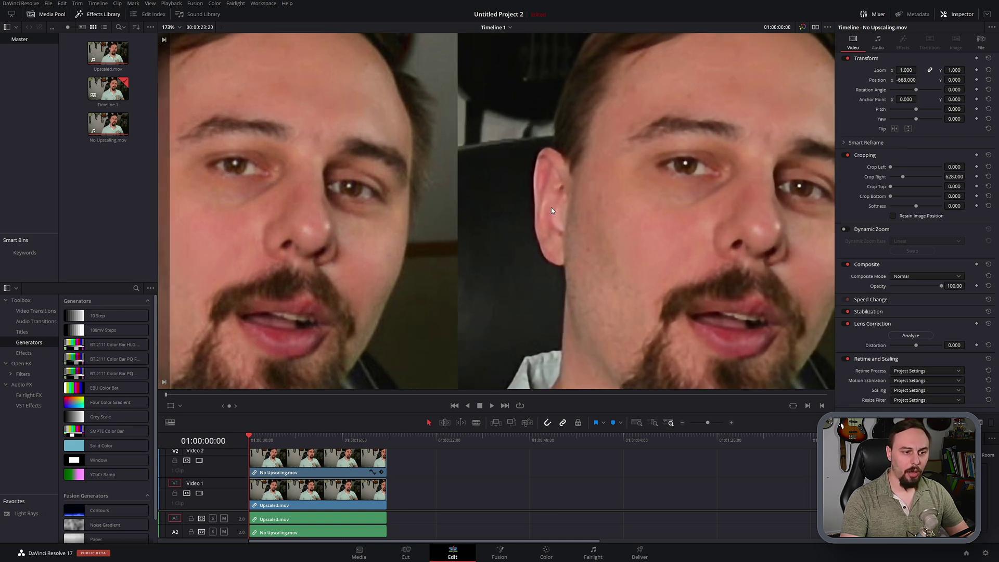
drag(551, 208, 525, 208)
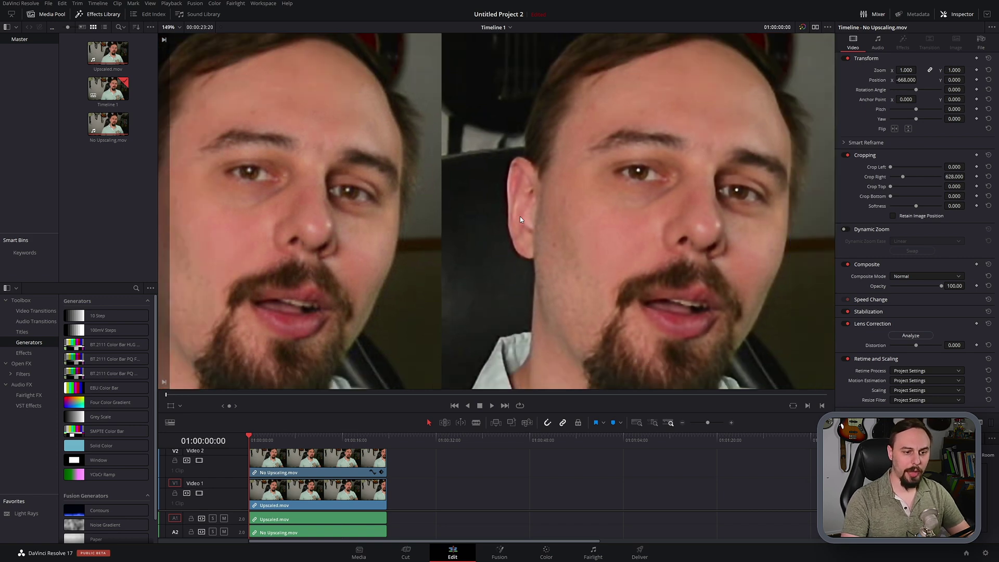
scroll(465, 315, down, 2)
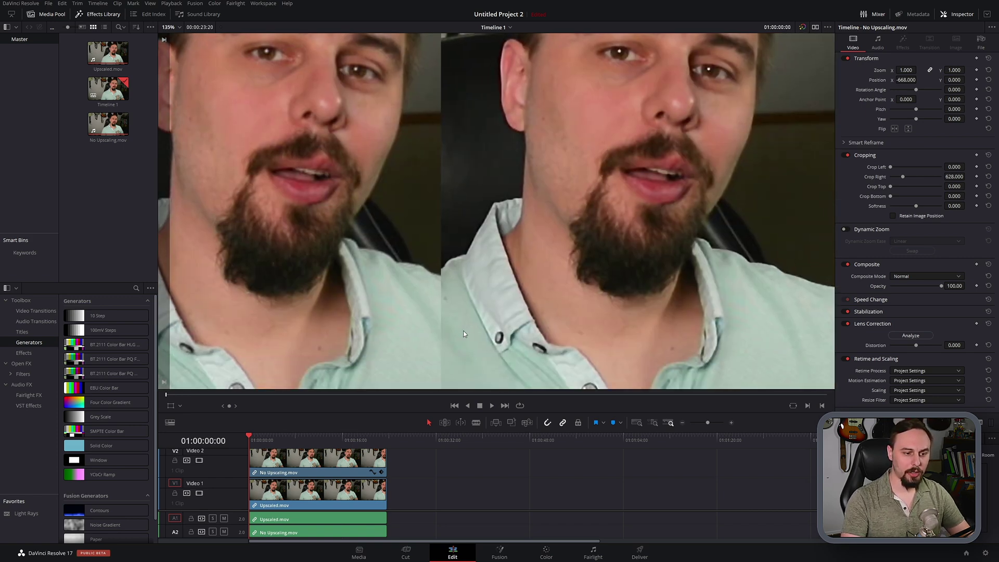
drag(465, 334, 482, 182)
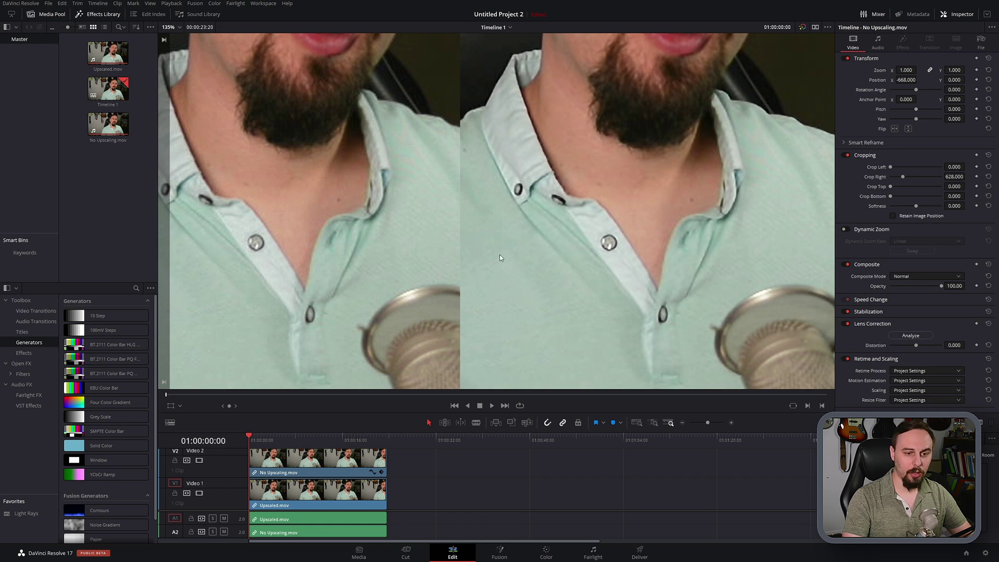
Zoom the viewer out until the whole split-screen of No Upscaling.mov and Upscaled.mov fits
scroll(501, 256, down, 4)
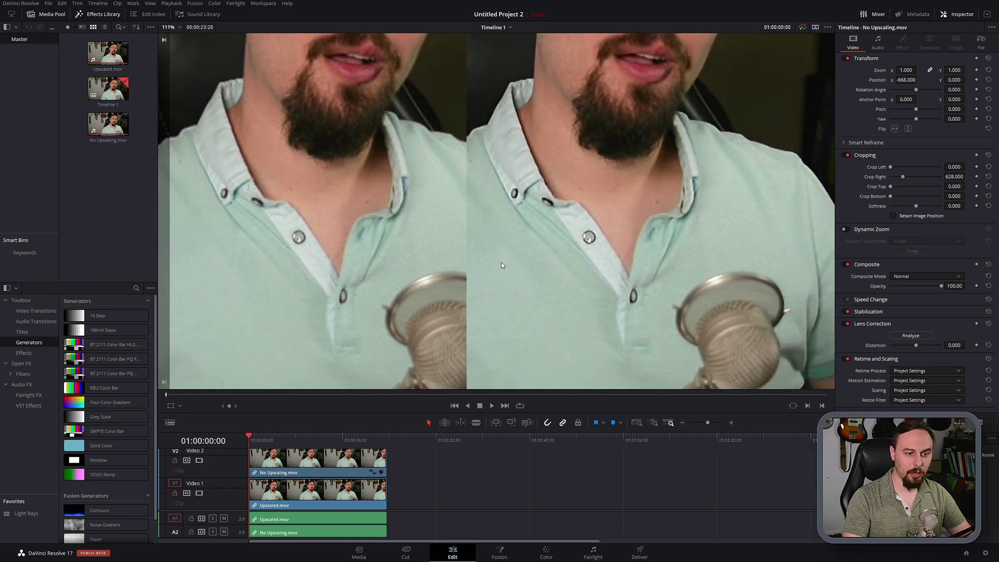
scroll(502, 264, down, 1)
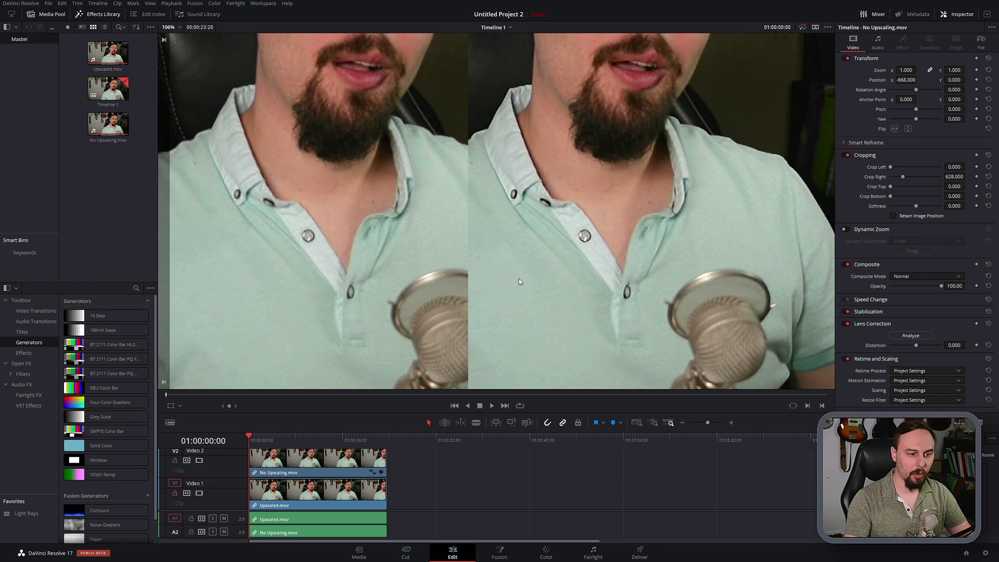
scroll(375, 290, down, 2)
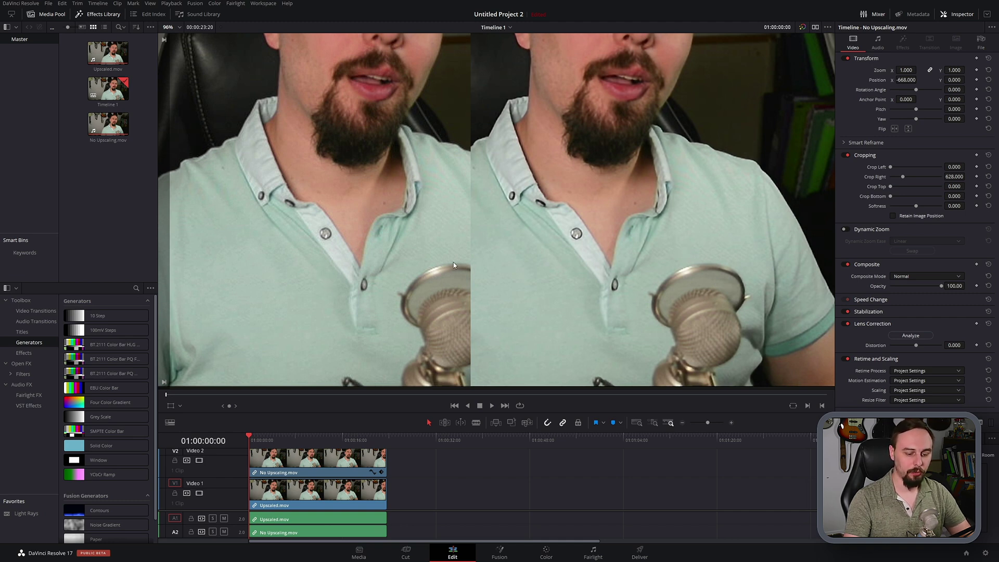
scroll(454, 263, down, 8)
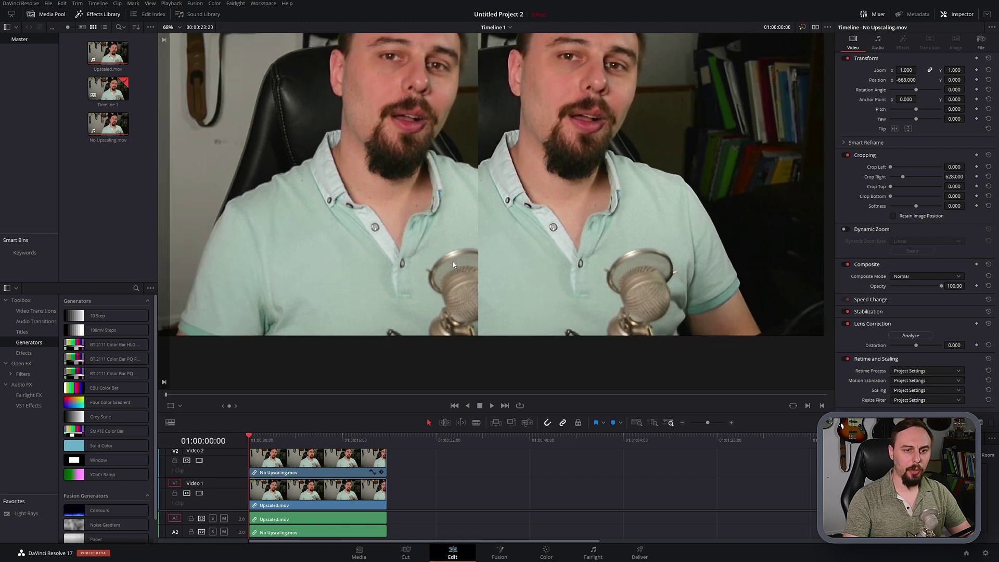
scroll(452, 258, down, 4)
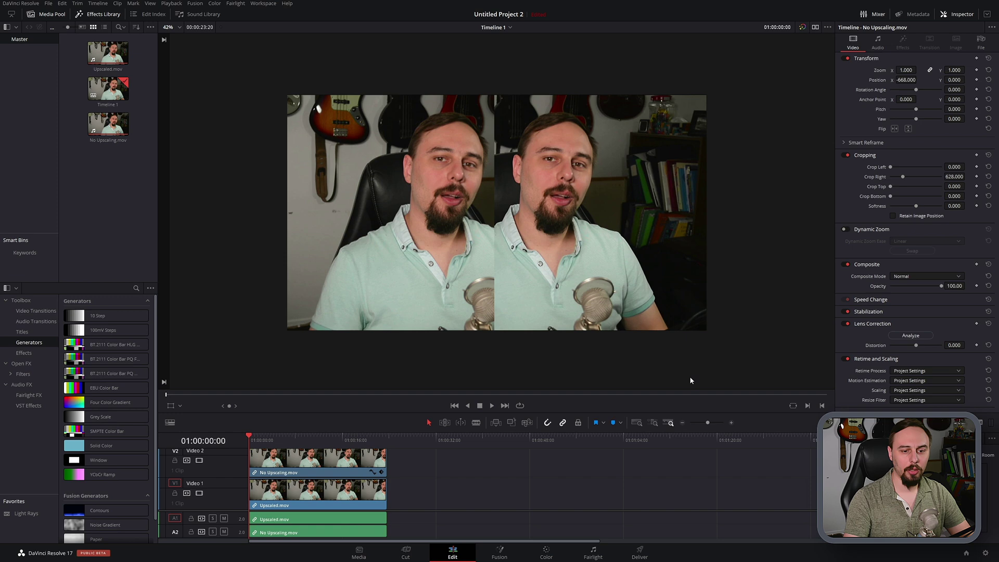
scroll(690, 383, down, 1)
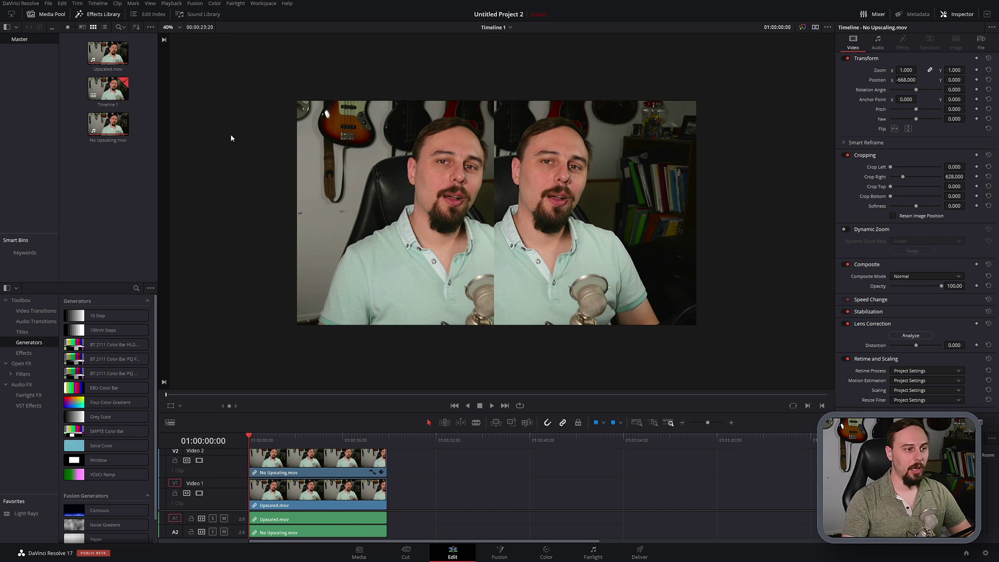
In Project Settings, set the timeline resolution to 3840 x 2160 Ultra HD
click(62, 3)
mouse_move(48, 4)
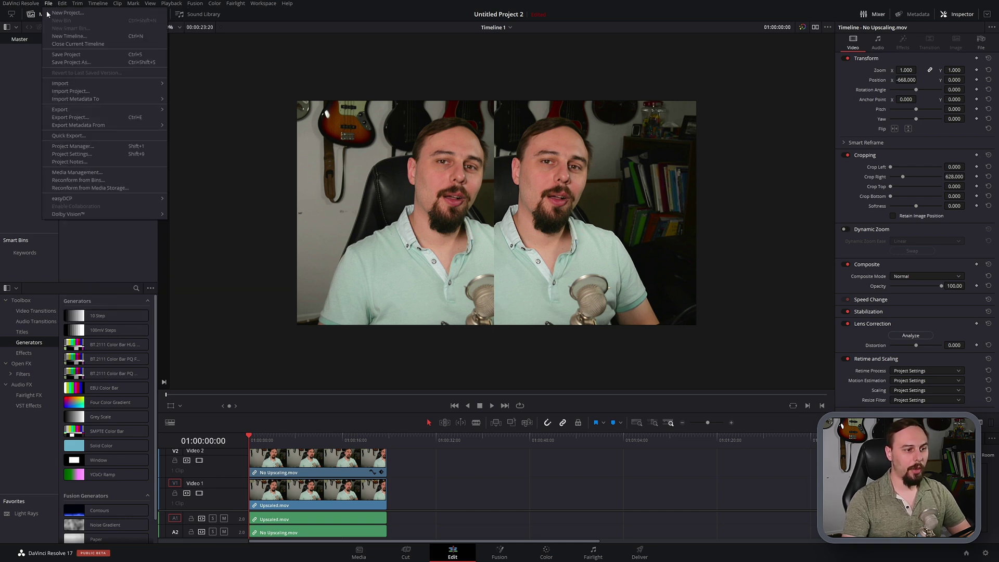
click(96, 154)
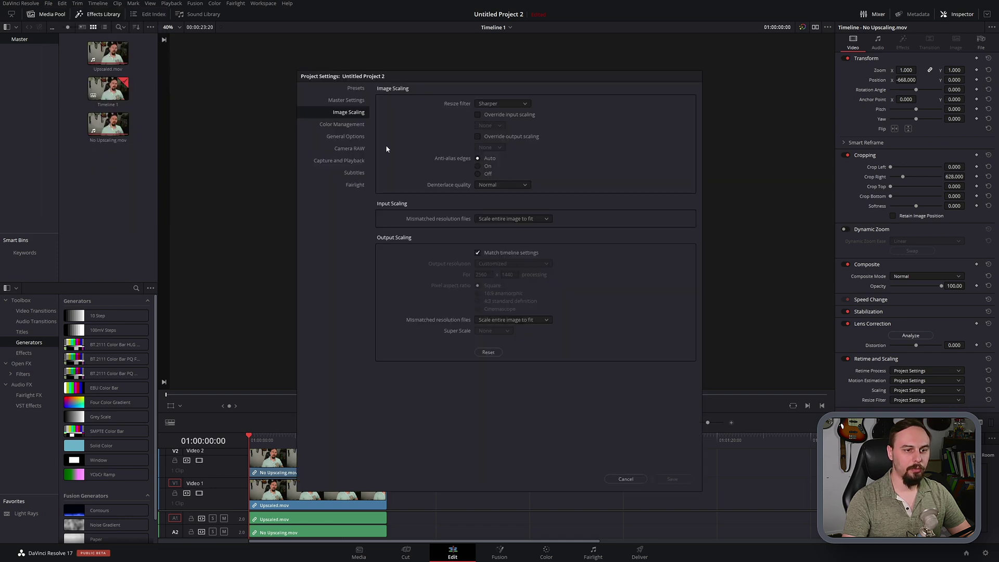
click(340, 104)
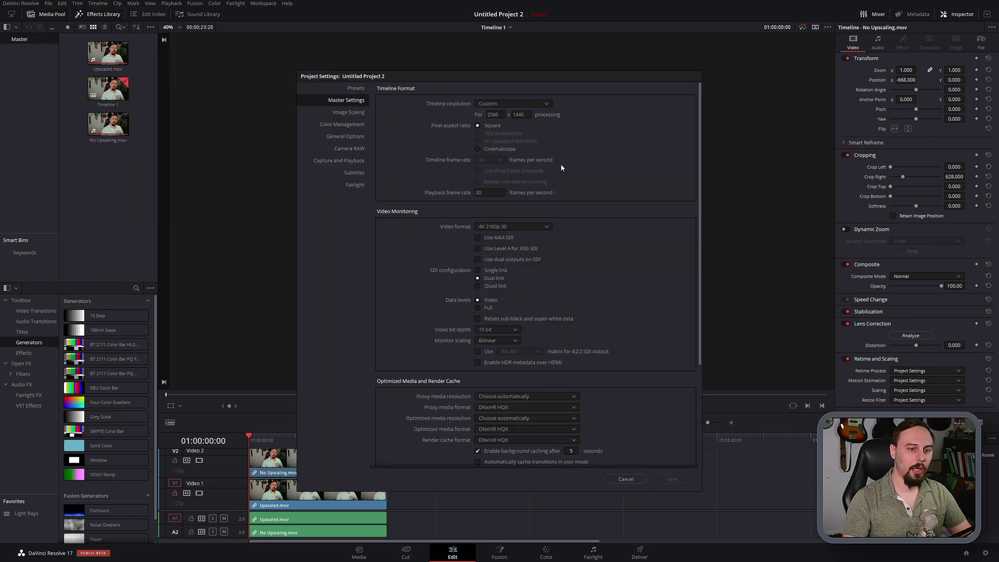
click(551, 104)
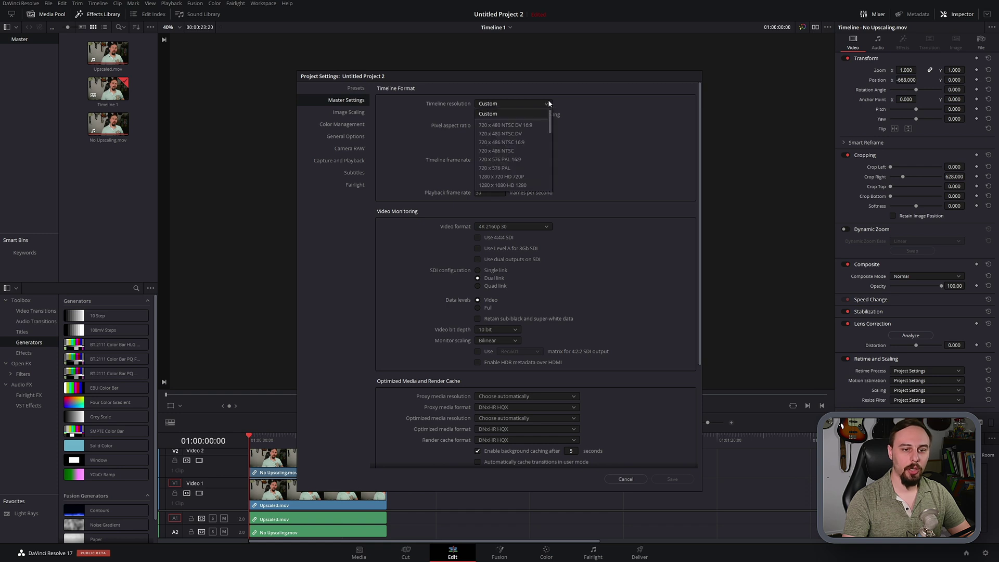
drag(551, 117, 554, 134)
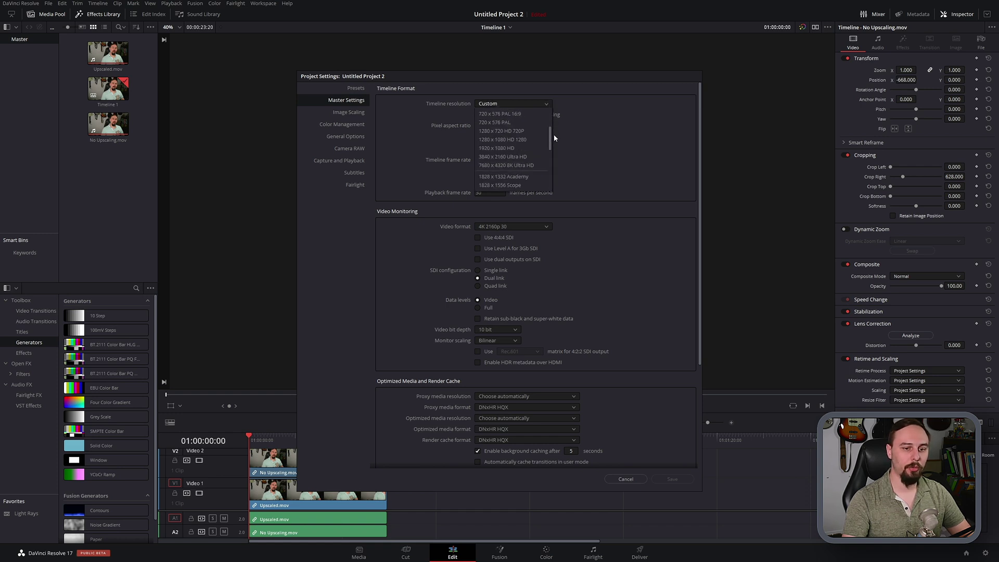
click(627, 158)
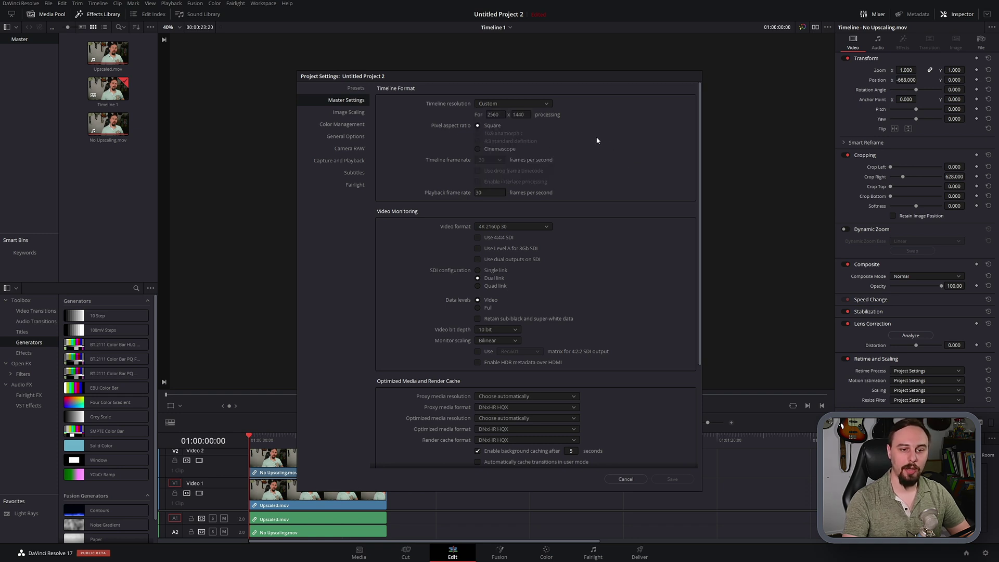
click(547, 105)
scroll(537, 141, down, 2)
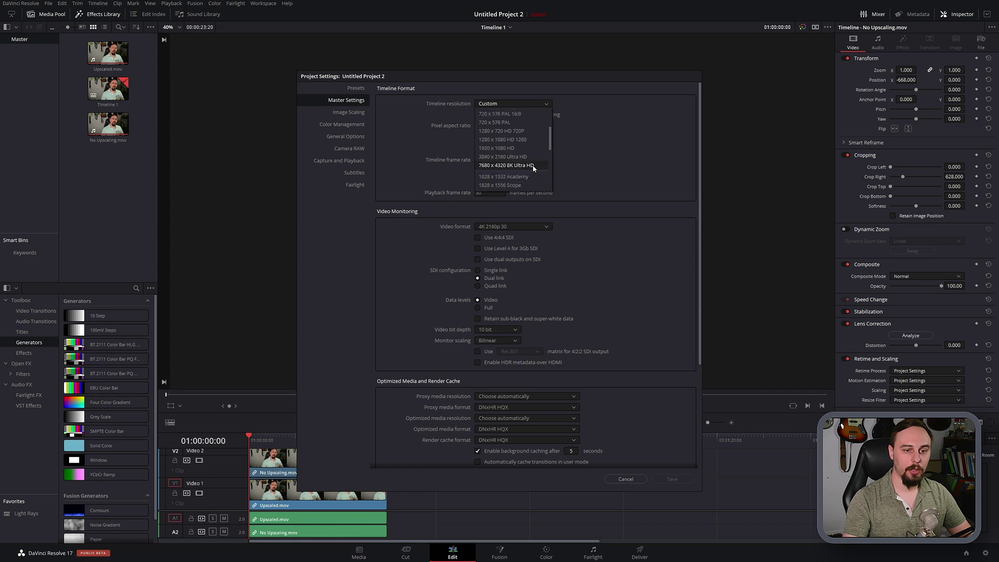
click(534, 131)
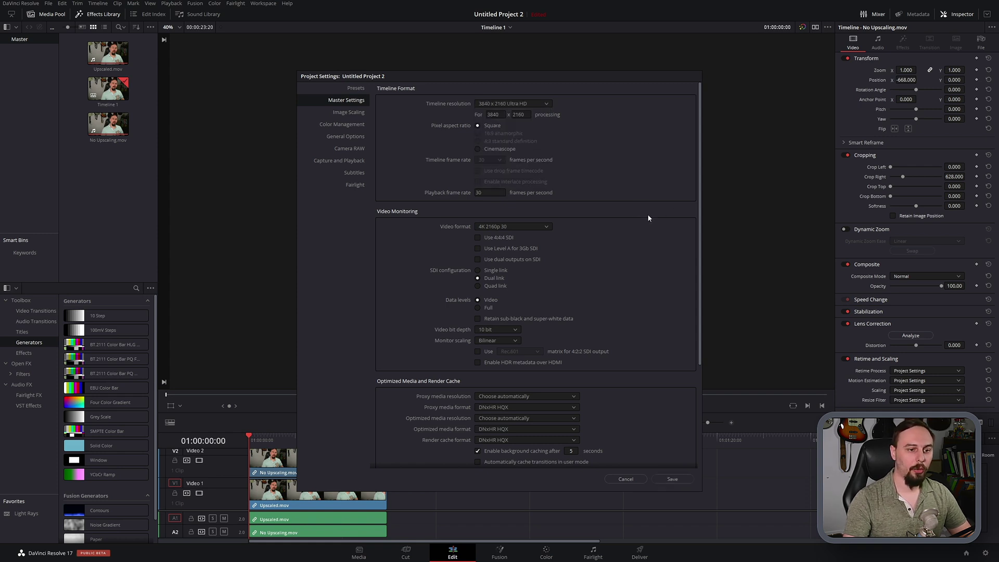
click(357, 113)
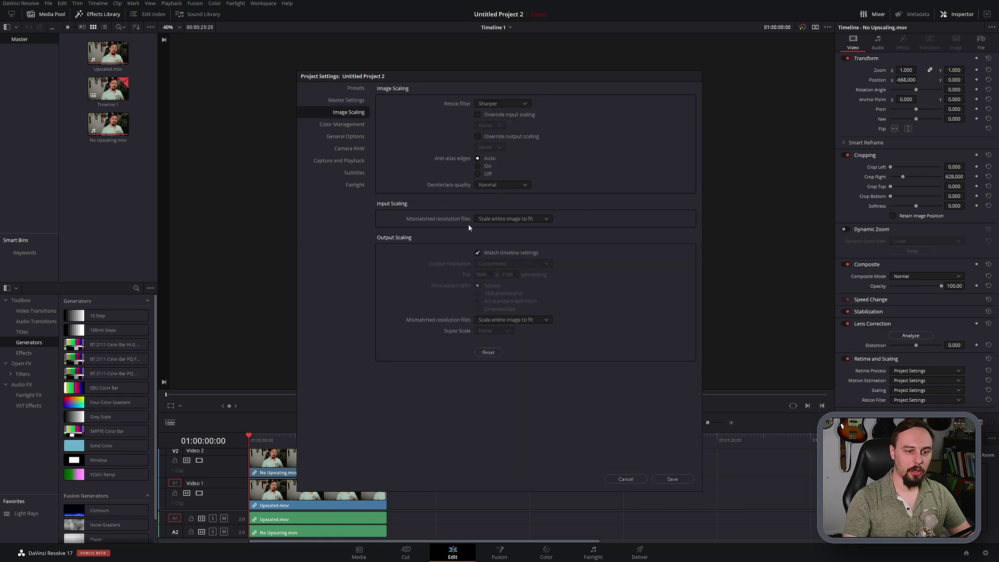
Set both mismatched-resolution input and output scaling to Center crop with no resizing
click(533, 219)
click(535, 234)
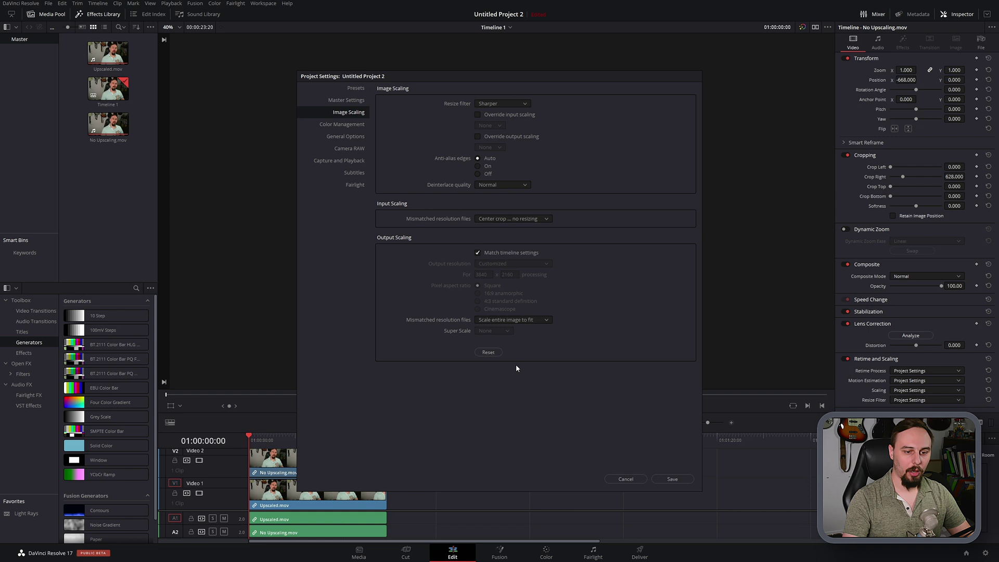
click(516, 321)
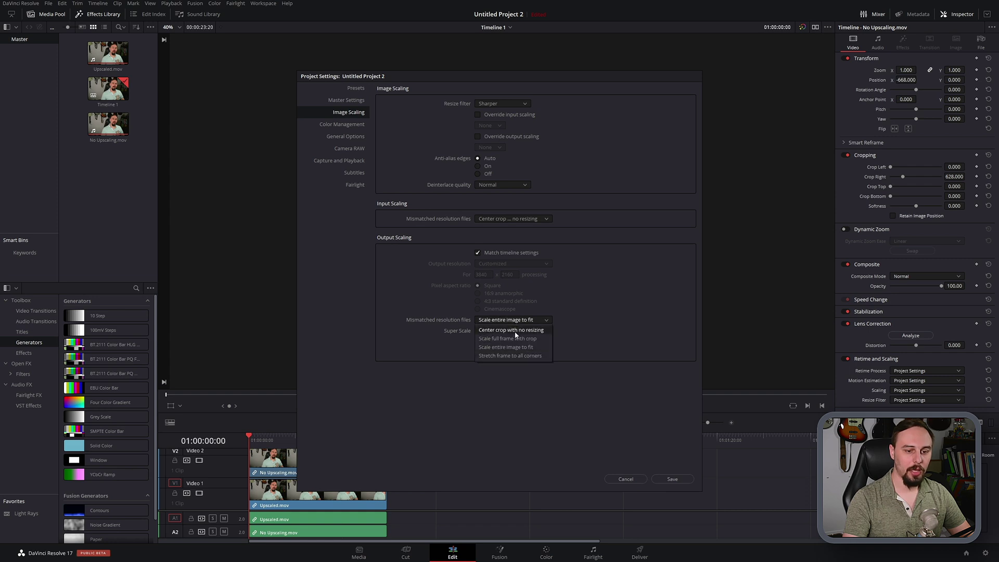
click(512, 330)
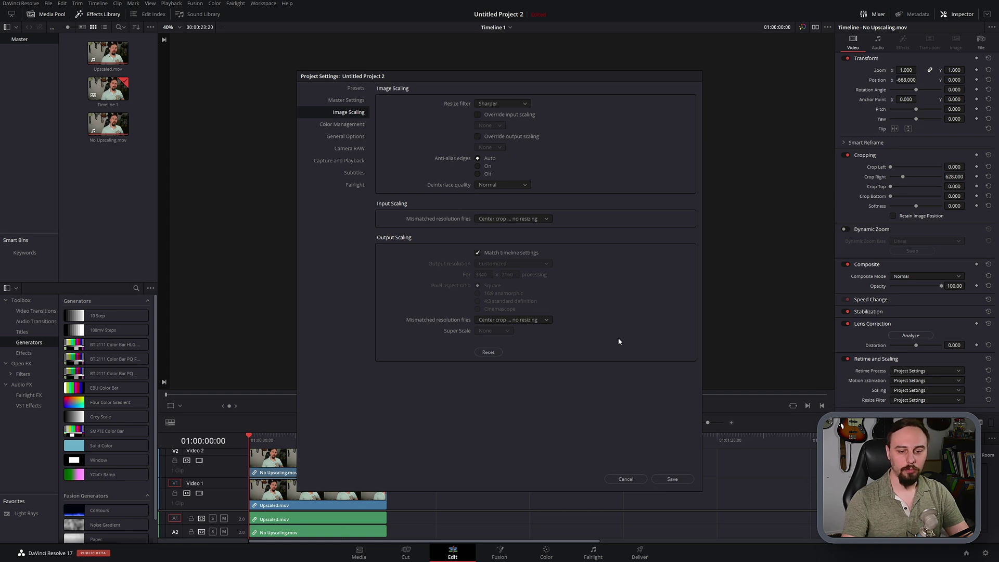
click(345, 99)
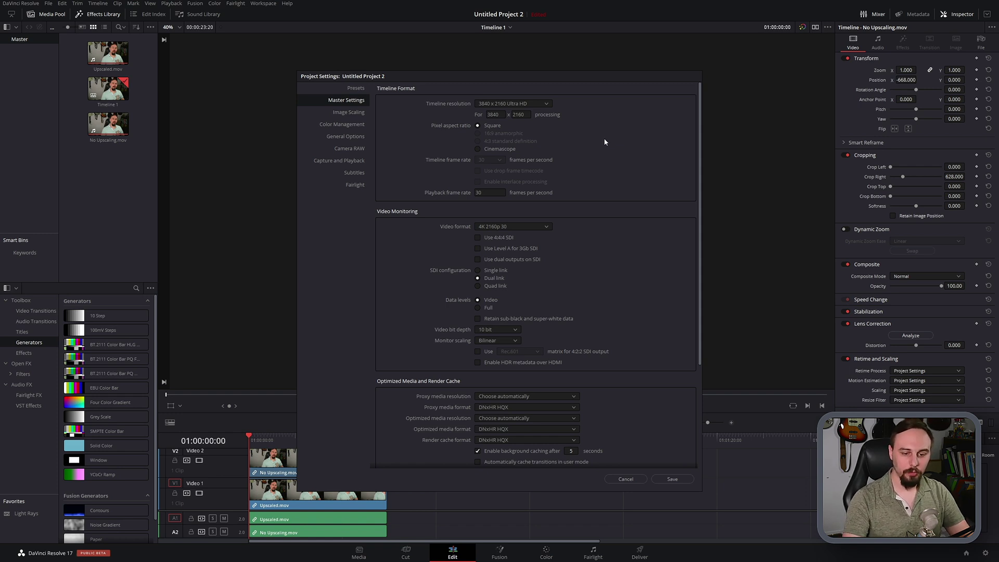
Save the settings, turn off Video 1, and set the Video 2 clip's Super Scale to 3x with Medium sharpness
click(685, 479)
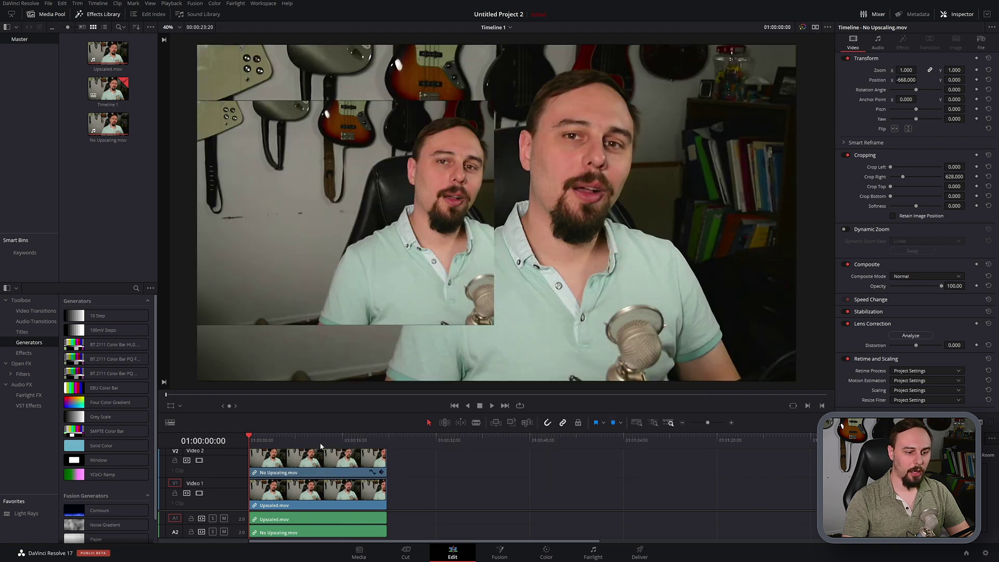
click(200, 493)
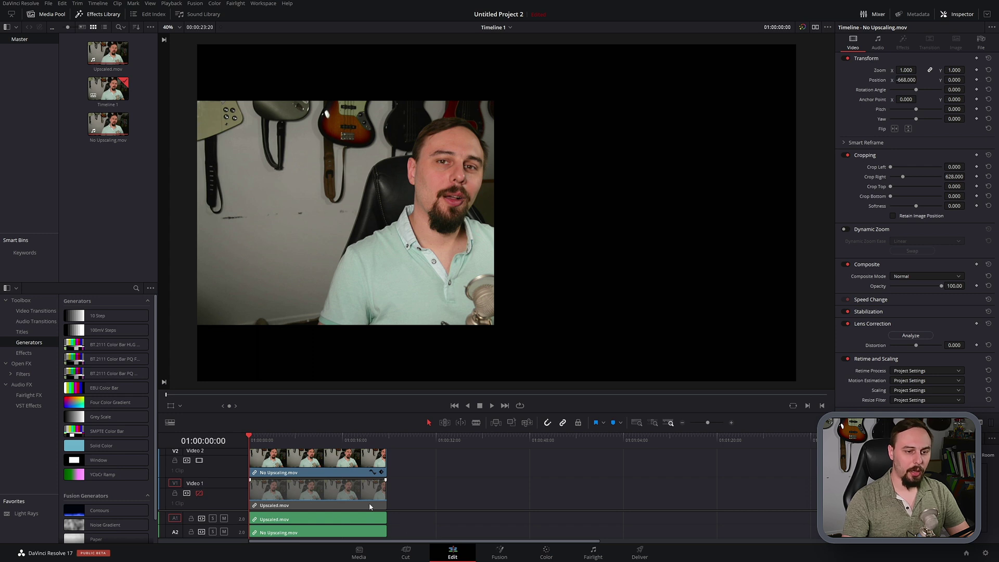
right_click(307, 462)
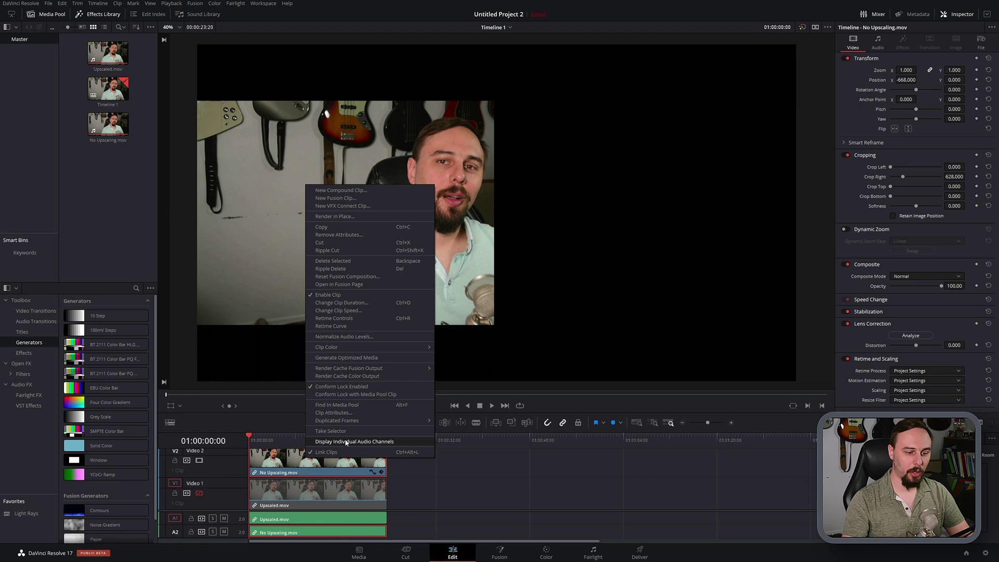
click(367, 412)
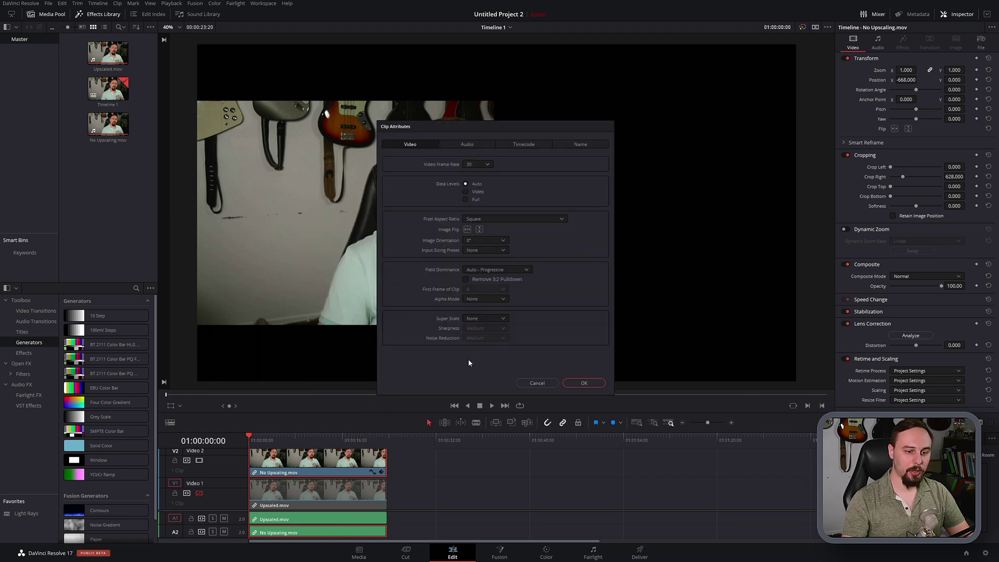
click(489, 319)
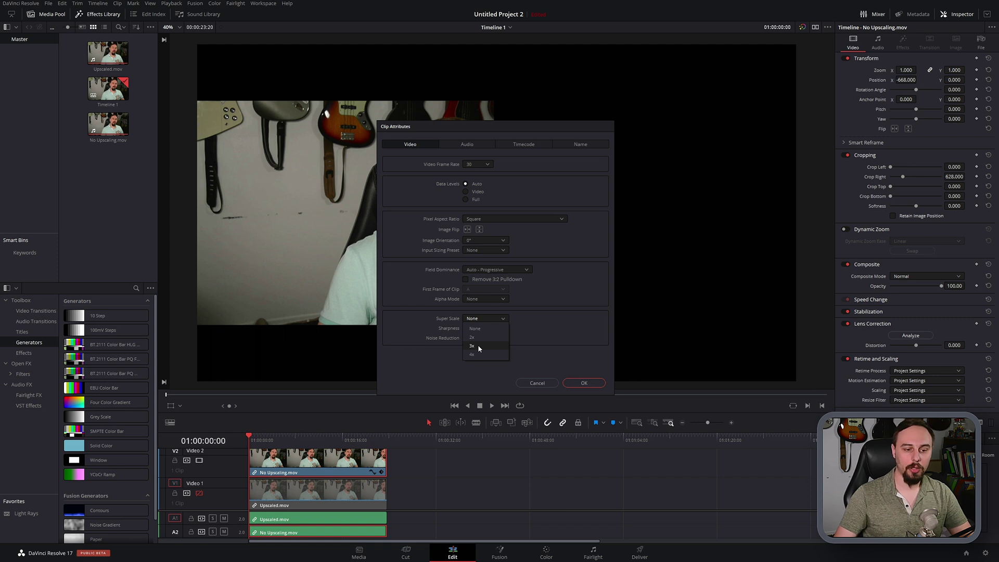
click(479, 346)
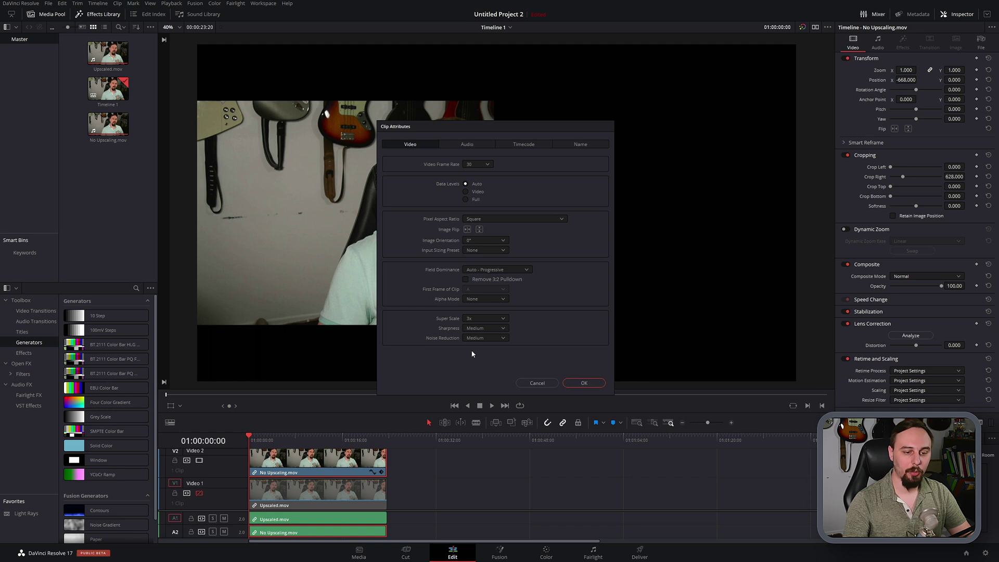
click(505, 329)
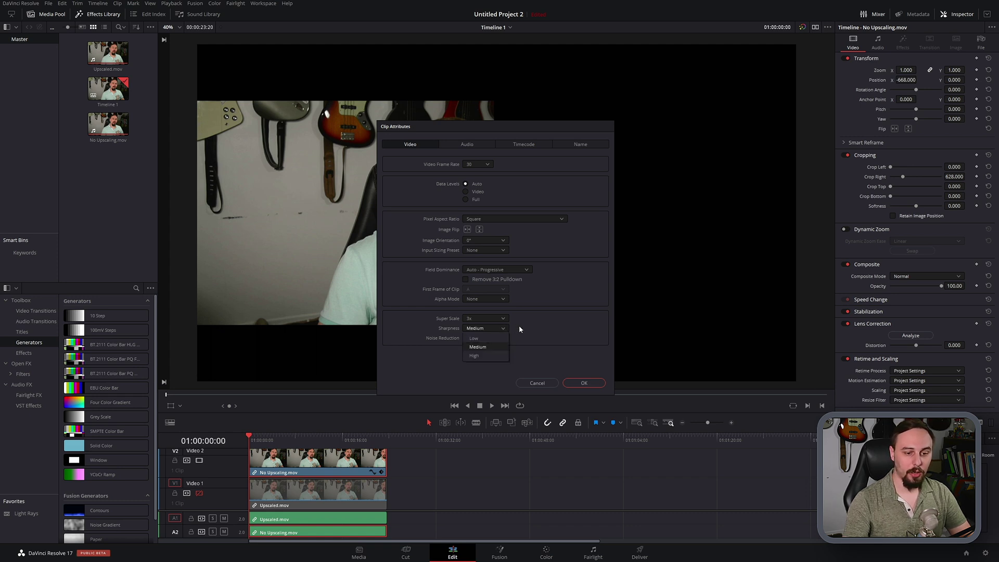
click(520, 326)
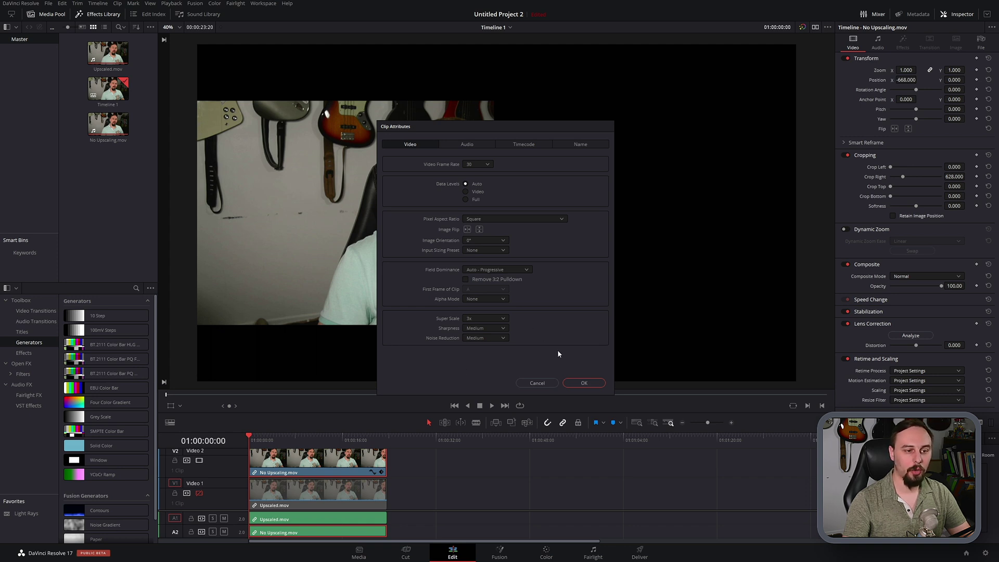
Cancel Clip Attributes without applying 3x Super Scale, leaving the Video 2 clip unchanged
click(537, 383)
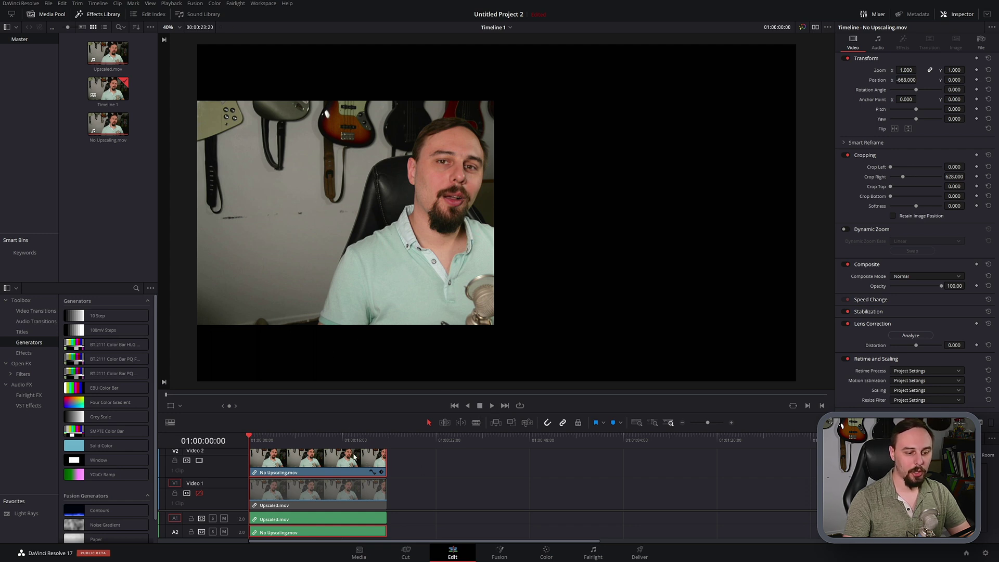
right_click(322, 466)
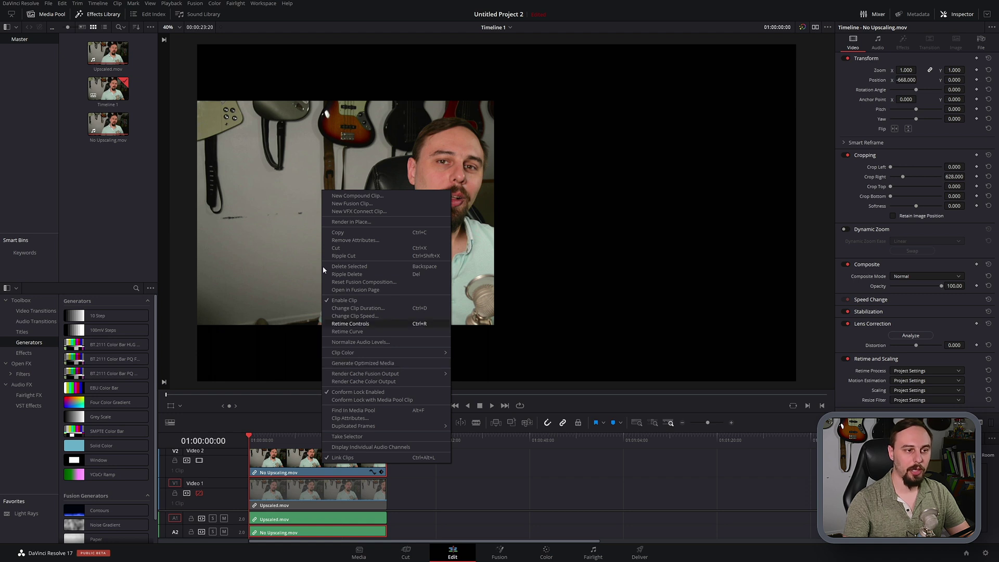
click(380, 11)
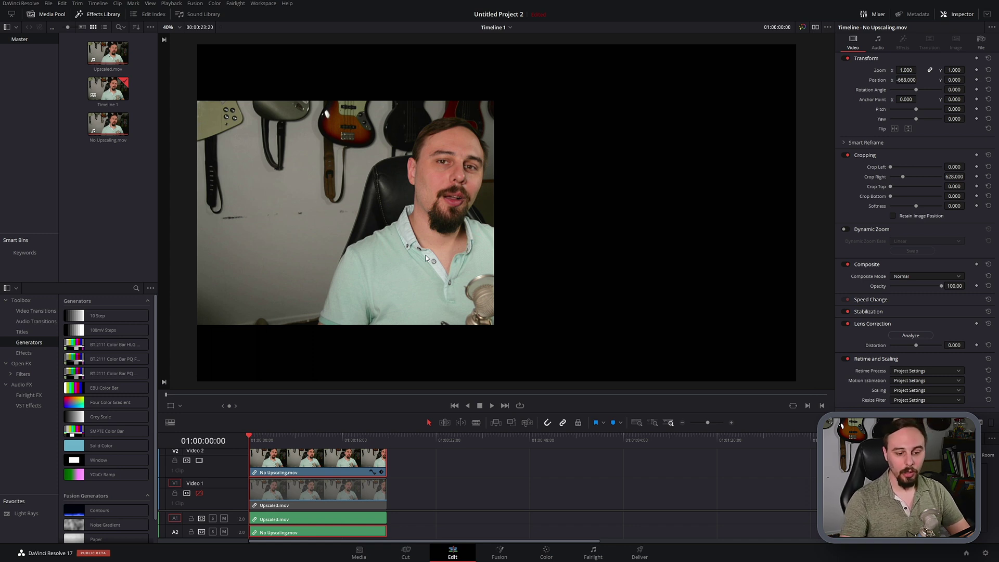
On the Deliver page, choose the DNxHR codec with type DNxHR HQX 10-bit
click(642, 553)
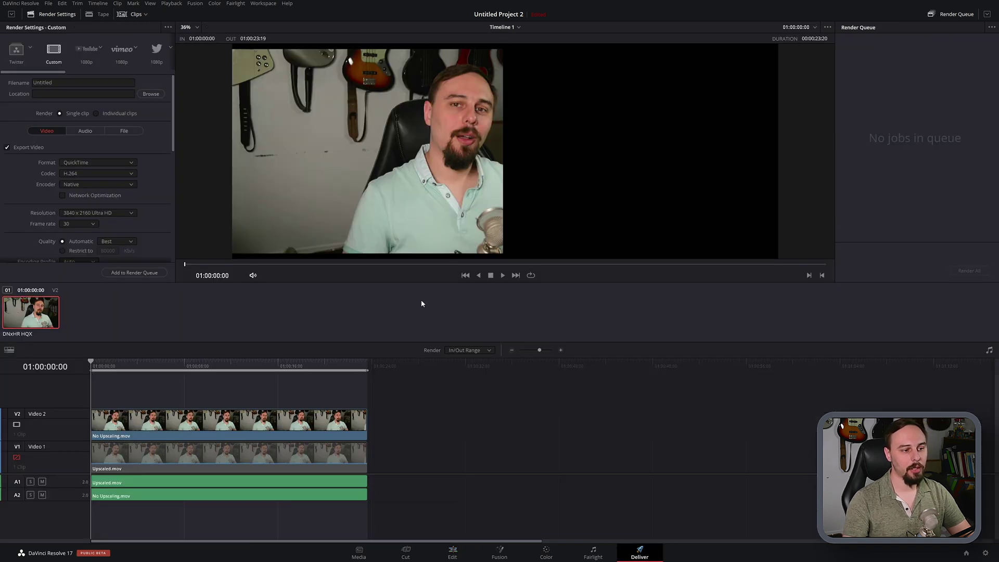
click(132, 173)
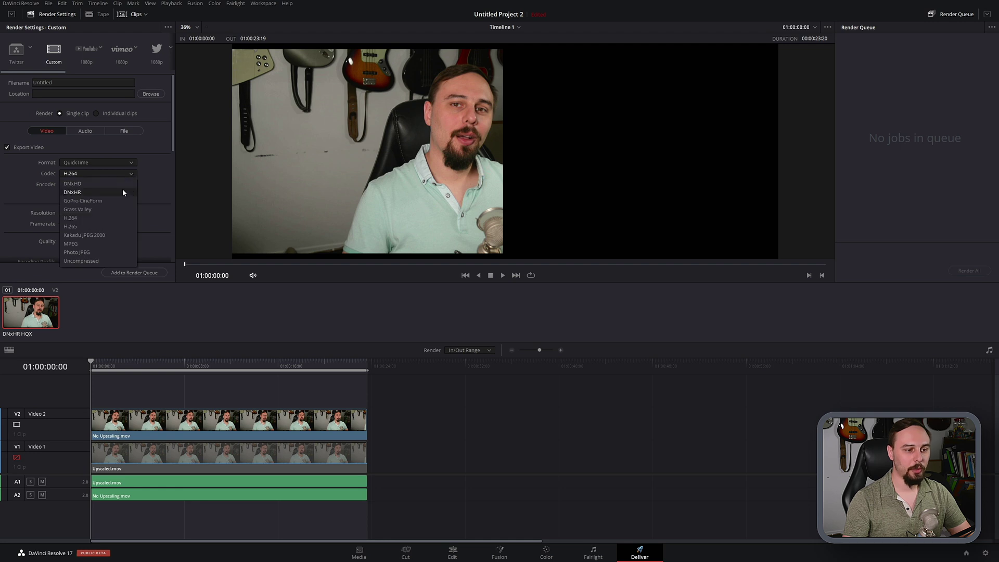
click(123, 193)
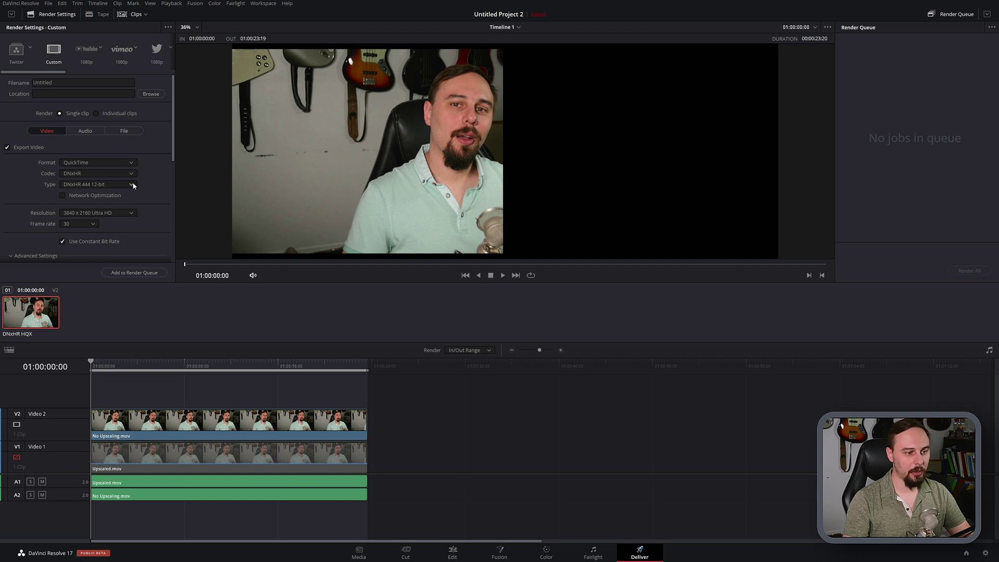
click(134, 186)
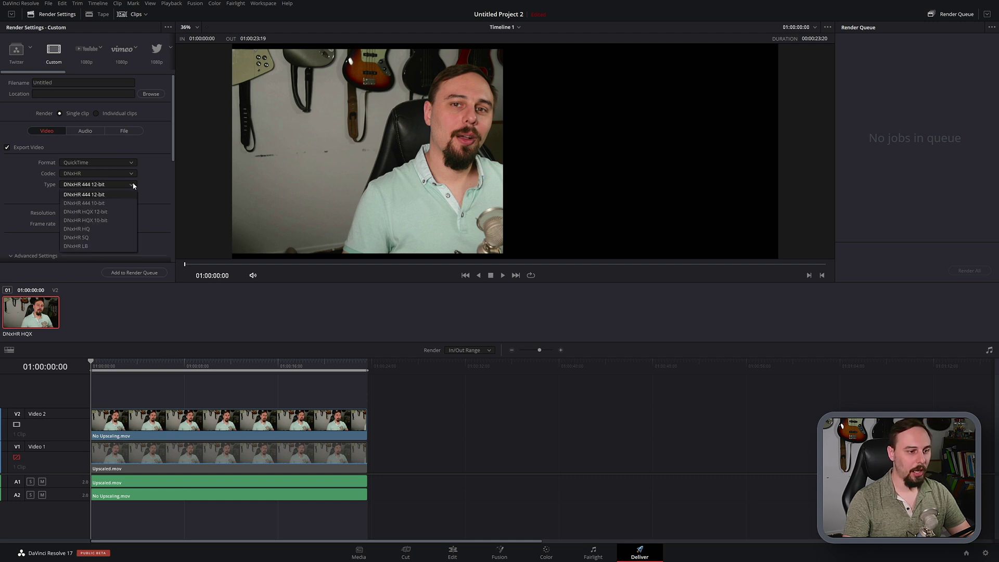
click(115, 220)
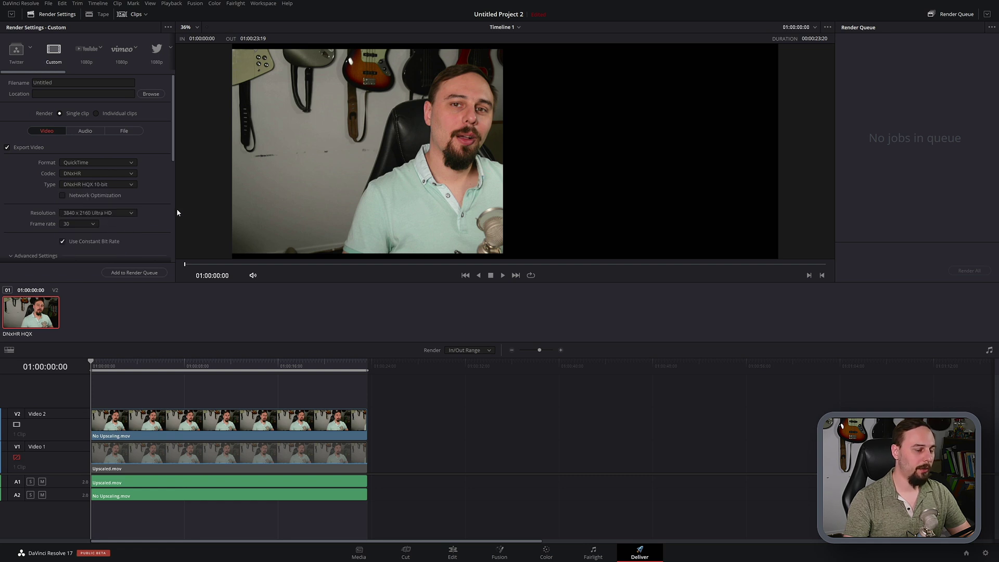